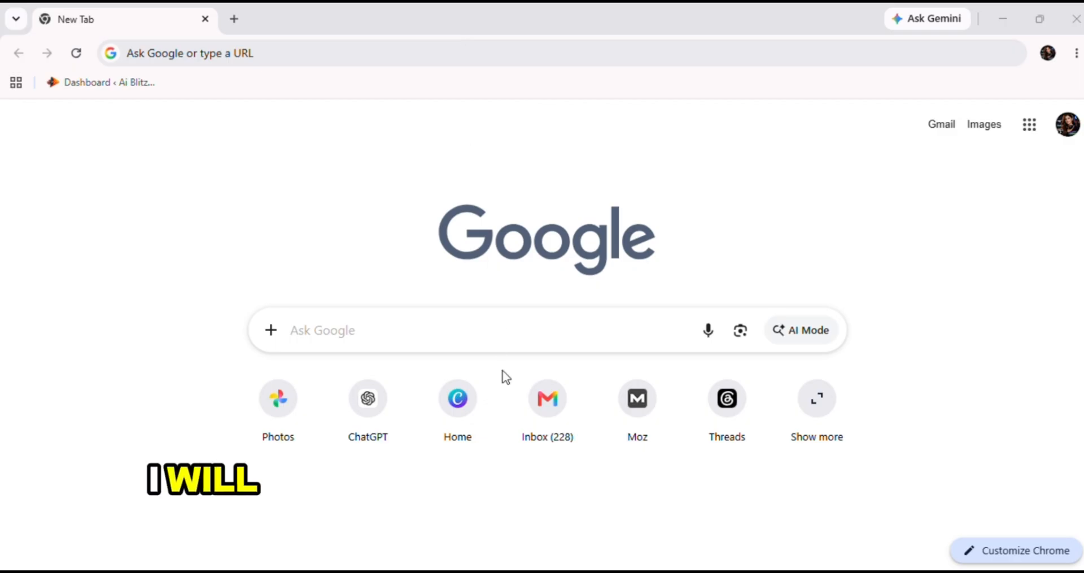
Open Canva and create a blank poster design from the poster templates
{"action": "left_click", "coordinate": [471, 421]}
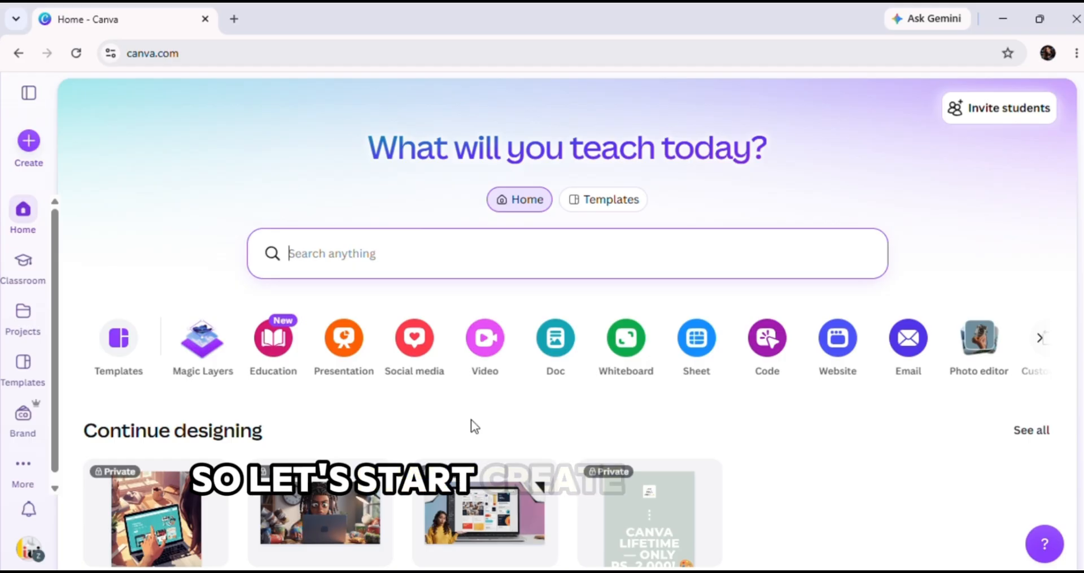
{"action": "left_click", "coordinate": [103, 356]}
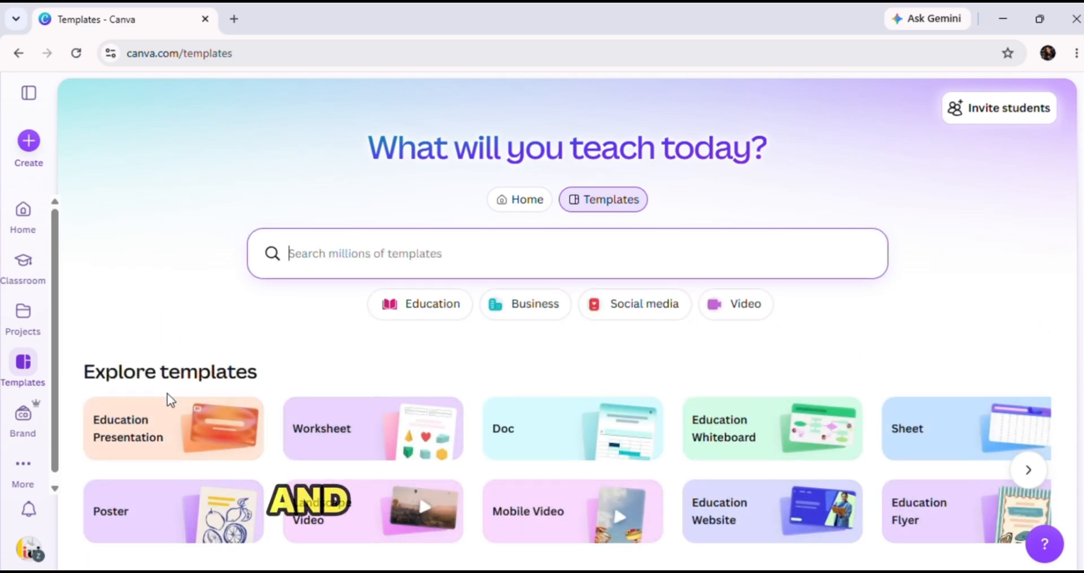
{"action": "left_click", "coordinate": [215, 503]}
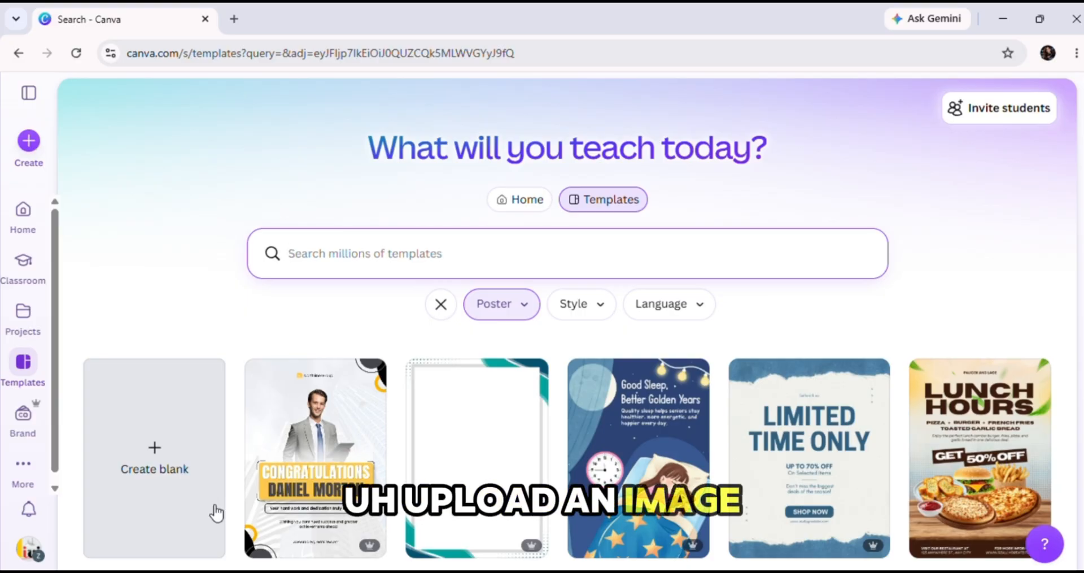
{"action": "left_click", "coordinate": [216, 512]}
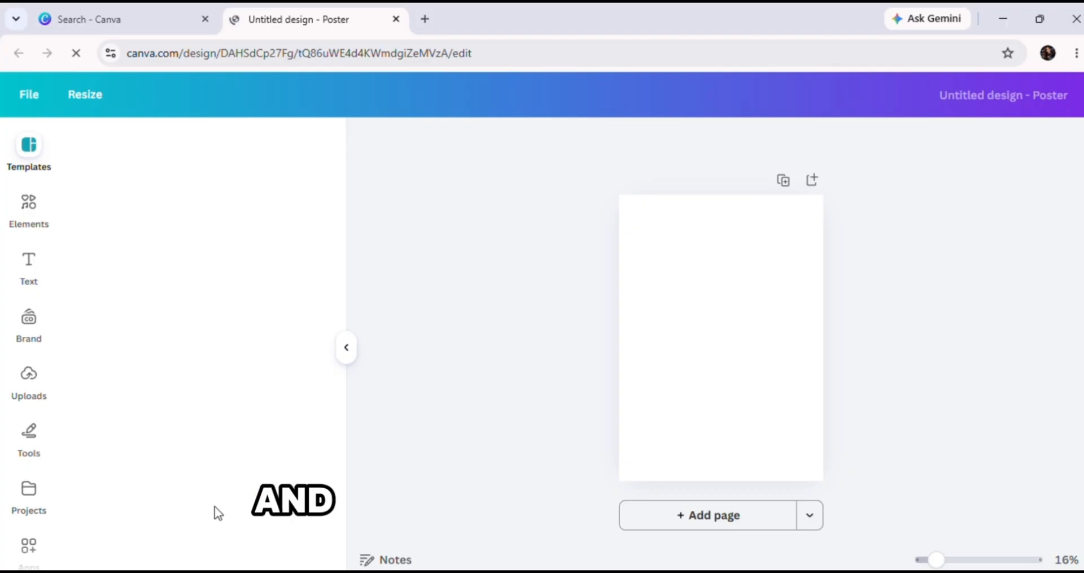
Fill the blank poster page with the uploaded photo of the photographer
{"action": "left_click", "coordinate": [30, 393]}
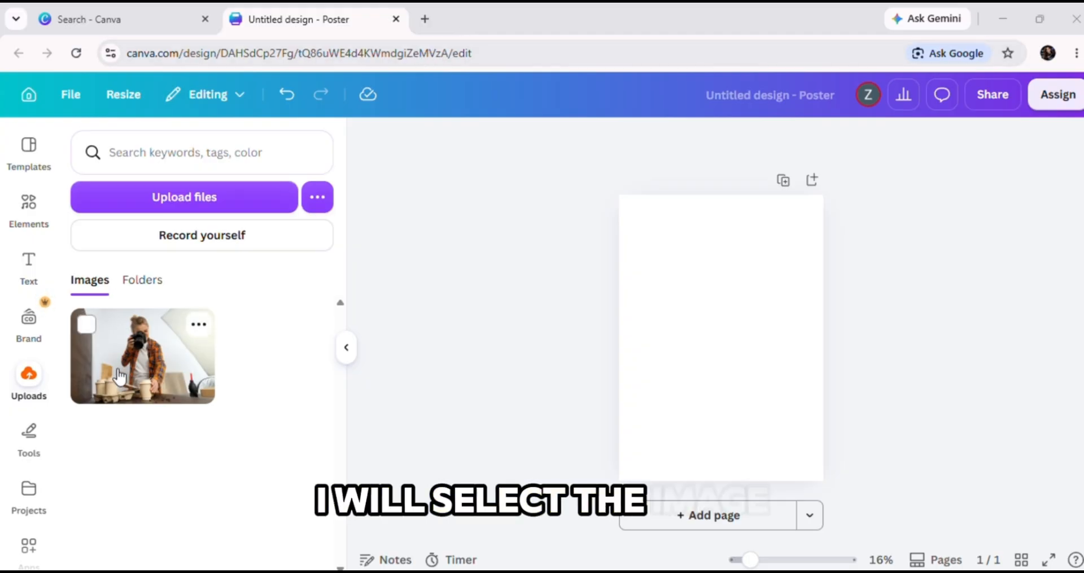
{"action": "left_click_drag", "start_coordinate": [121, 379], "coordinate": [635, 349]}
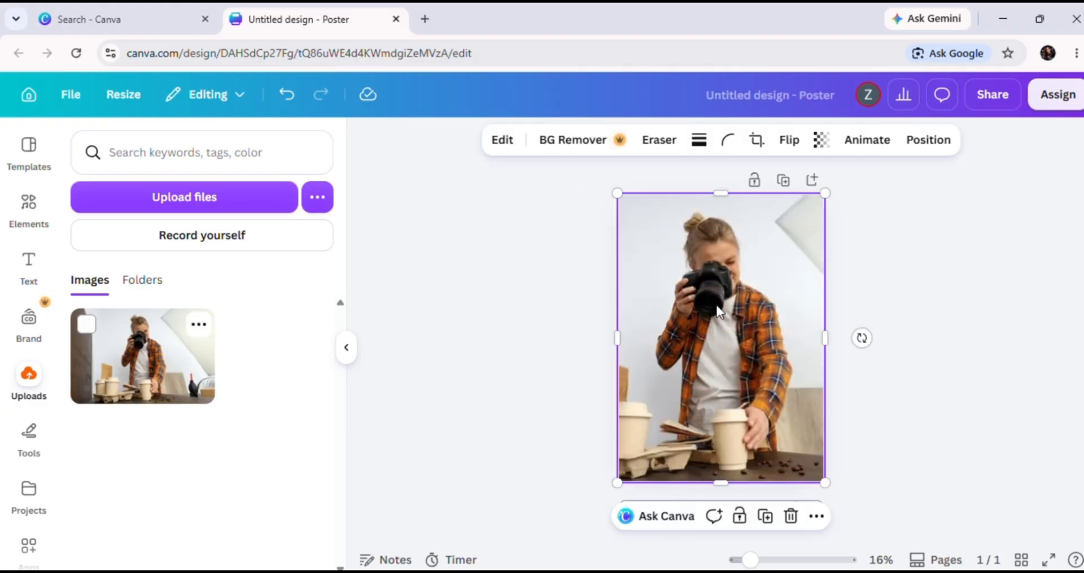
Use Magic Grab in Click mode to separate the photographer with the camera from the photo, and shift the cut-out slightly
{"action": "left_click", "coordinate": [510, 143]}
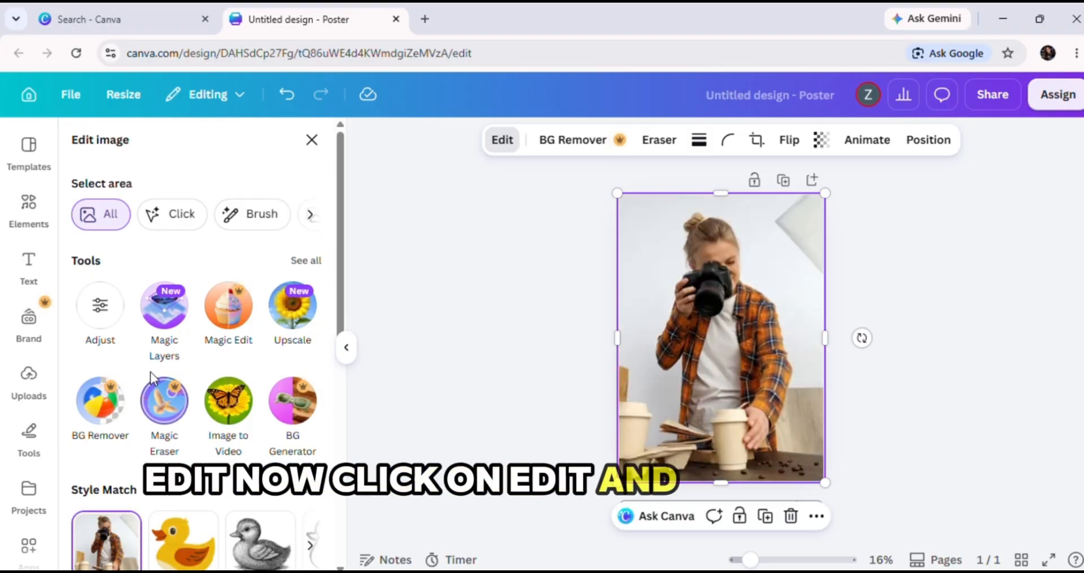
{"action": "left_click", "coordinate": [345, 349]}
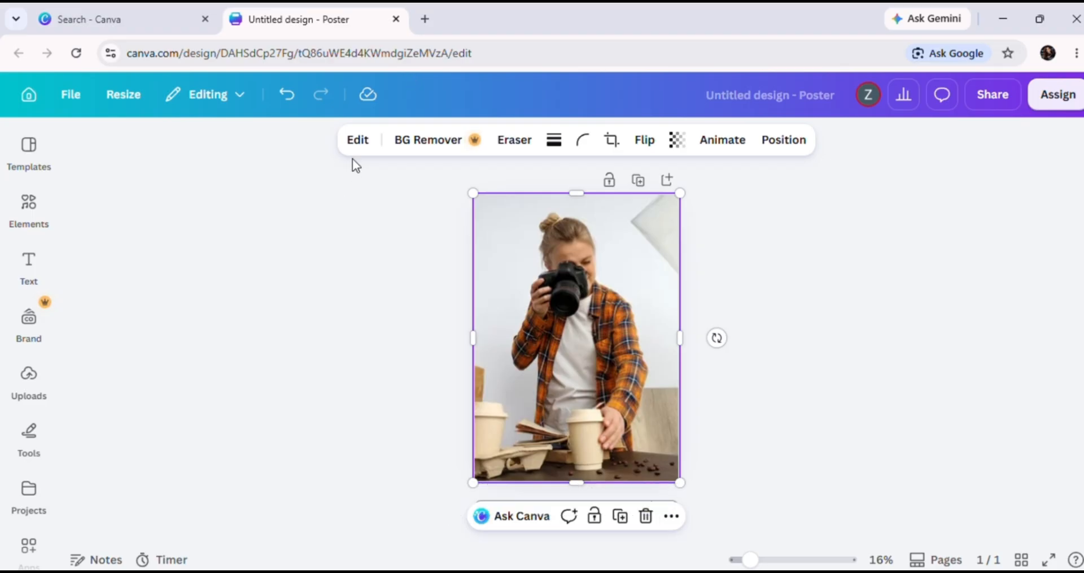
{"action": "left_click", "coordinate": [370, 141]}
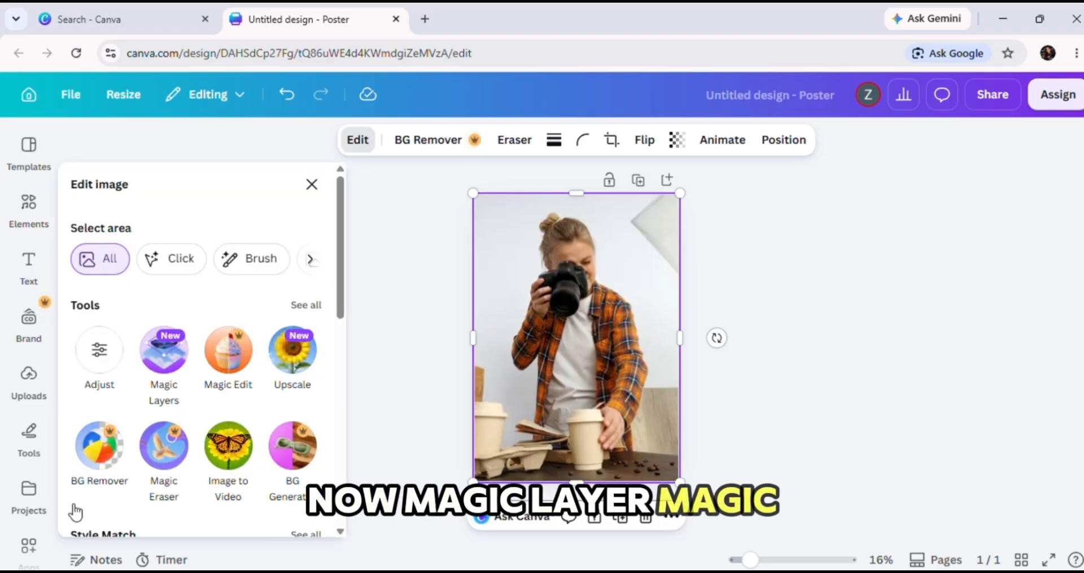
{"action": "scroll", "coordinate": [228, 487], "scroll_direction": "down", "scroll_amount": 10}
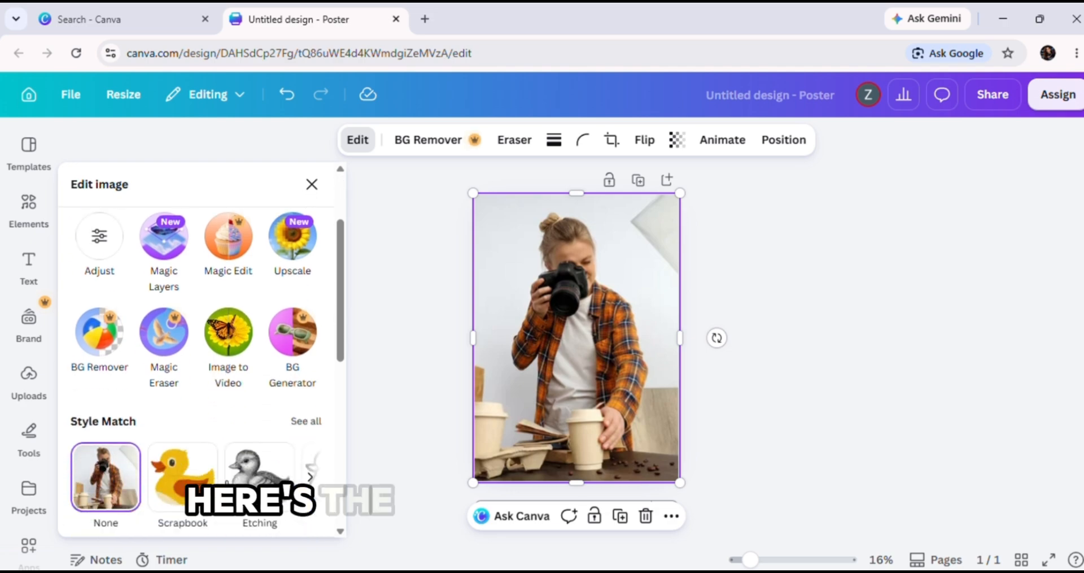
{"action": "scroll", "coordinate": [198, 350], "scroll_direction": "up", "scroll_amount": 10}
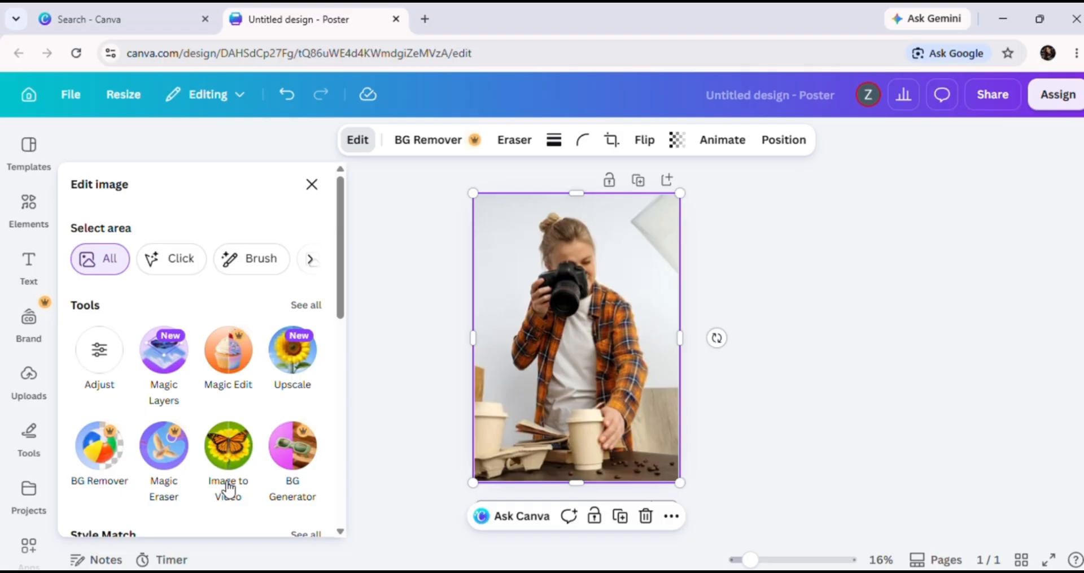
{"action": "left_click", "coordinate": [310, 306]}
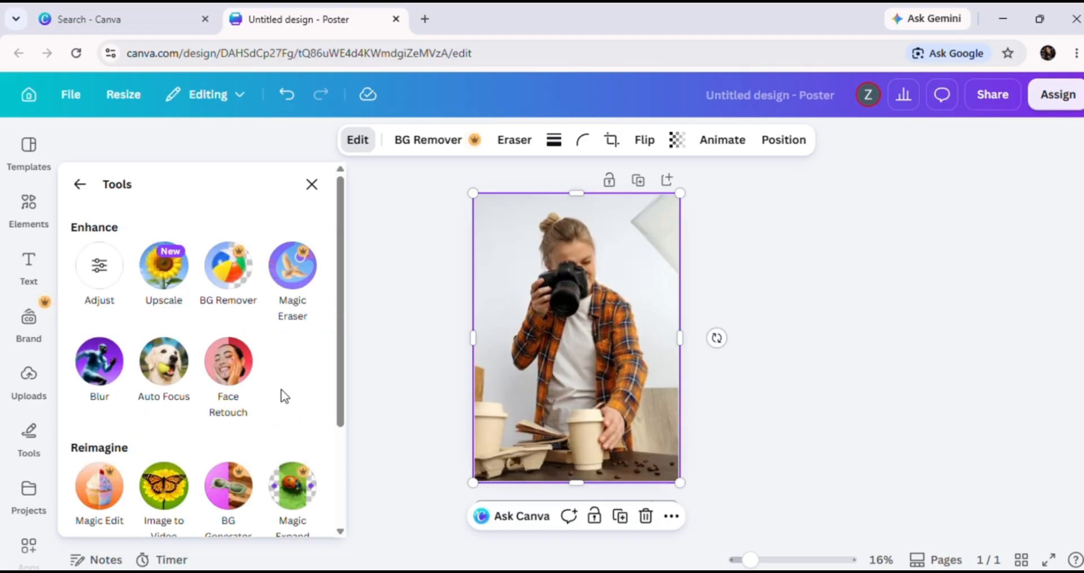
{"action": "scroll", "coordinate": [284, 396], "scroll_direction": "down", "scroll_amount": 3}
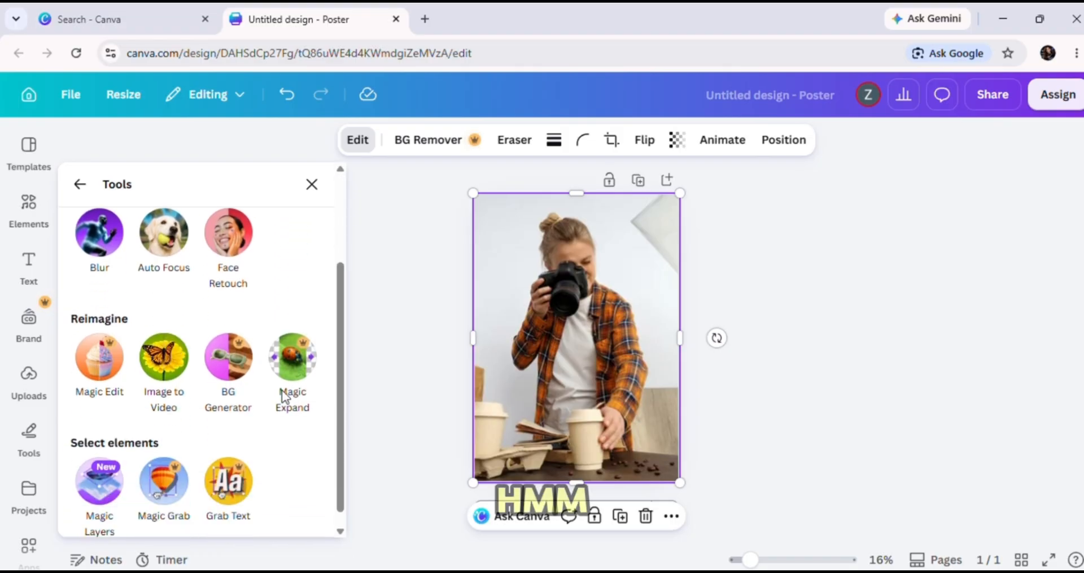
{"action": "scroll", "coordinate": [286, 397], "scroll_direction": "up", "scroll_amount": 1}
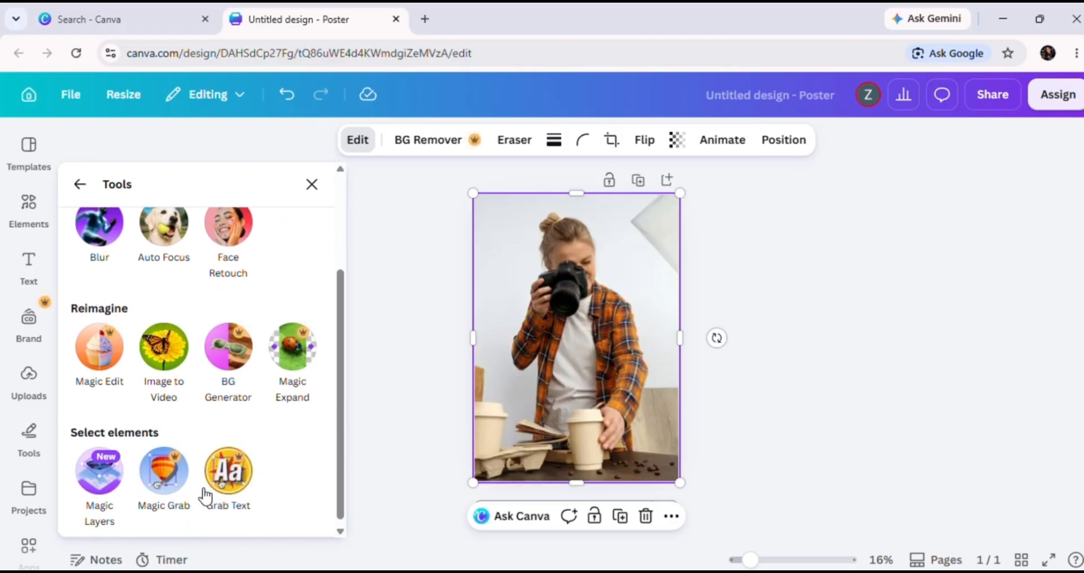
{"action": "left_click", "coordinate": [167, 477]}
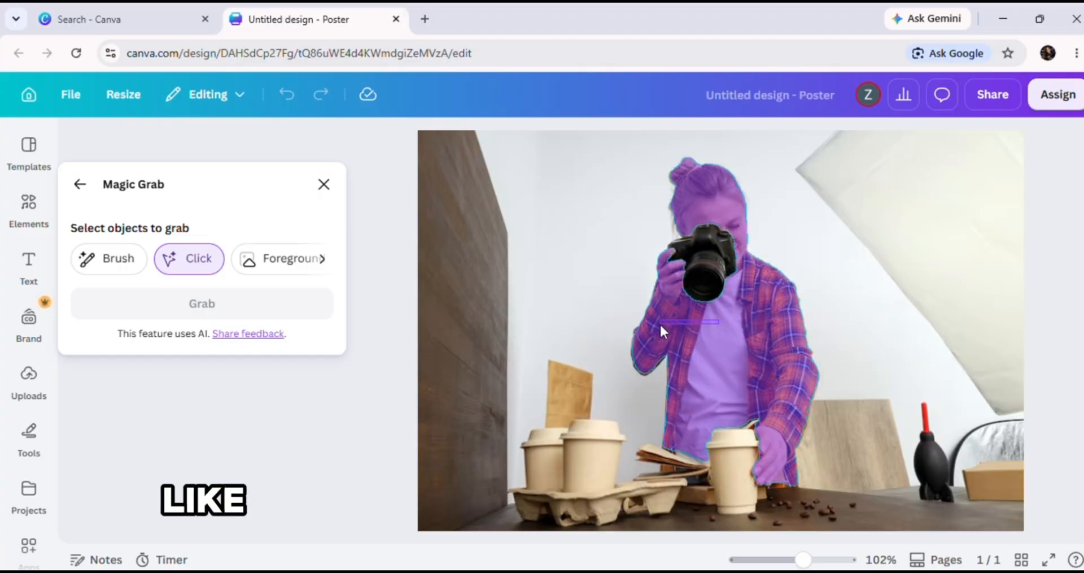
{"action": "left_click", "coordinate": [725, 337]}
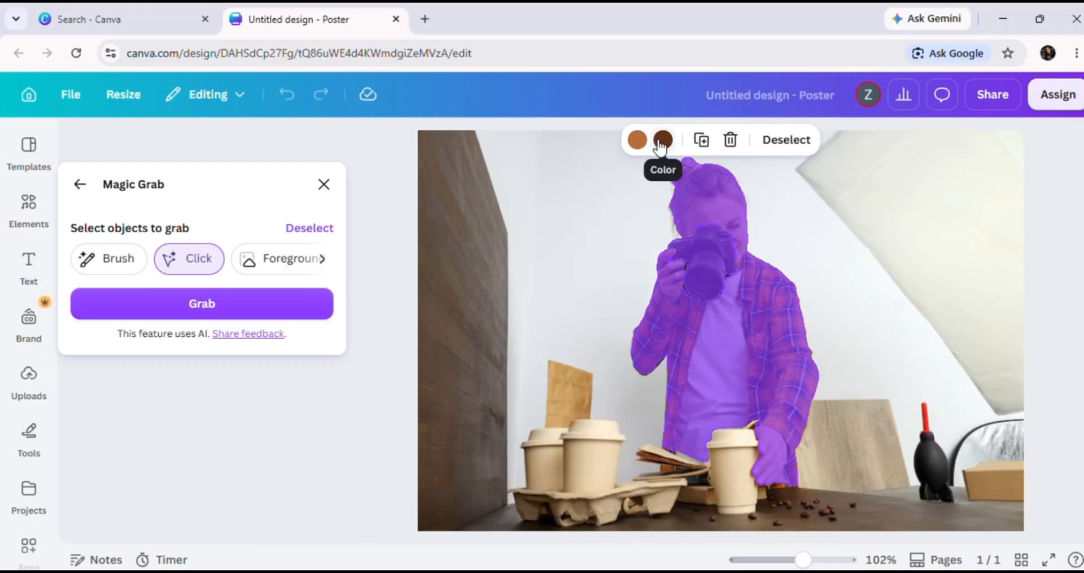
{"action": "left_click", "coordinate": [198, 300]}
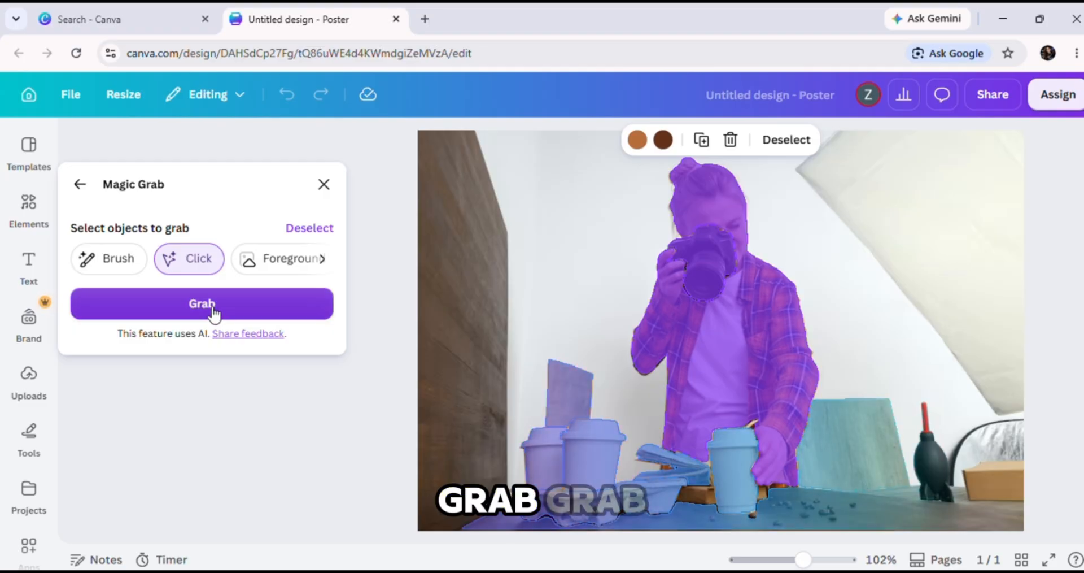
{"action": "left_click", "coordinate": [205, 306]}
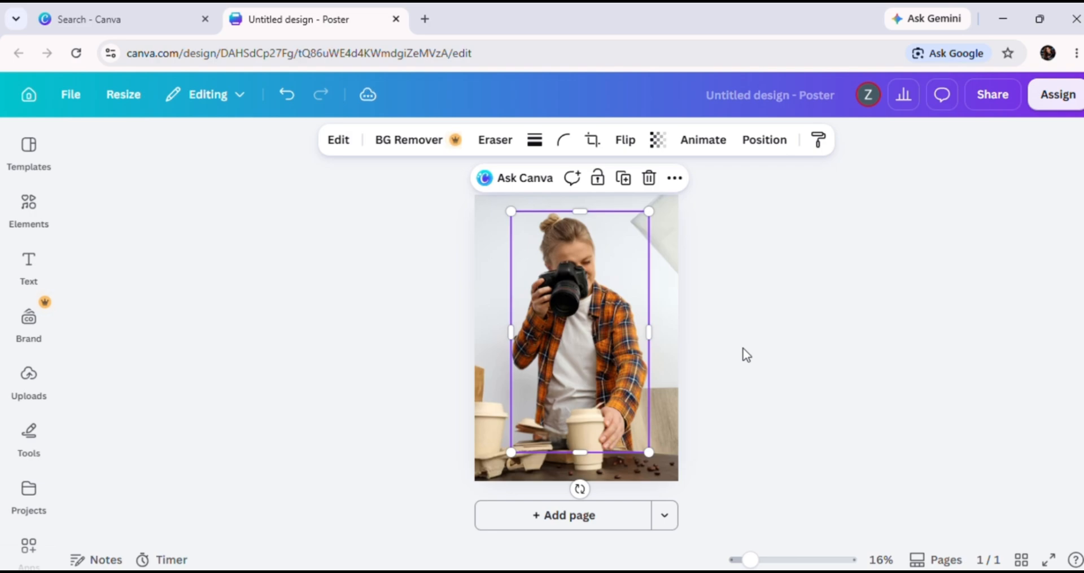
{"action": "mouse_move", "coordinate": [589, 343]}
{"action": "left_mouse_down"}
{"action": "mouse_move", "coordinate": [592, 326]}
{"action": "mouse_move", "coordinate": [592, 398]}
{"action": "mouse_move", "coordinate": [600, 319]}
{"action": "mouse_move", "coordinate": [590, 345]}
{"action": "left_mouse_up"}
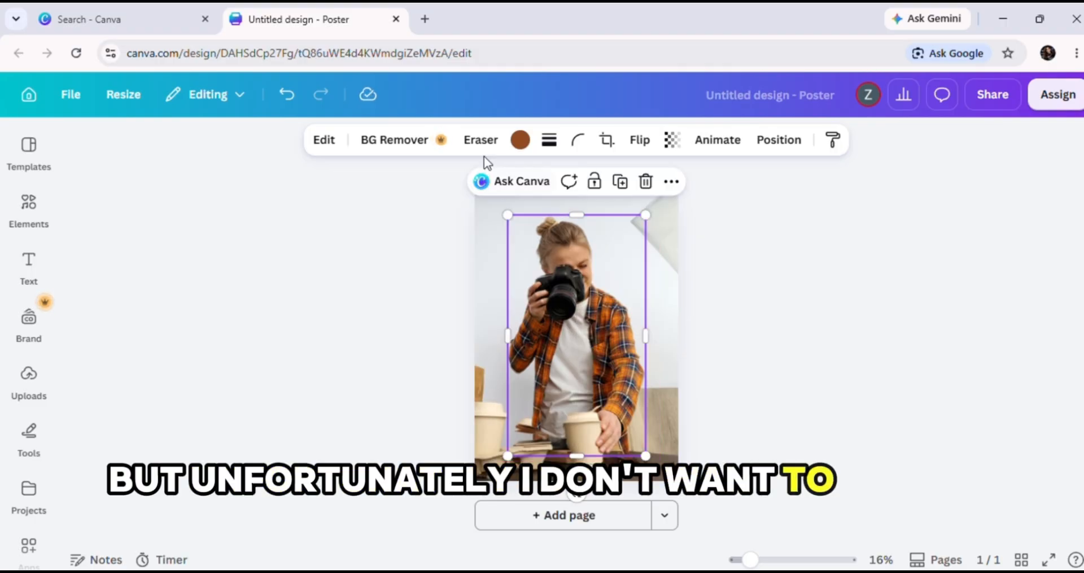
Use Magic Grab in Brush mode on the photographer cut-out to grab the head, camera and raised arm as a separate piece
{"action": "left_click", "coordinate": [319, 142]}
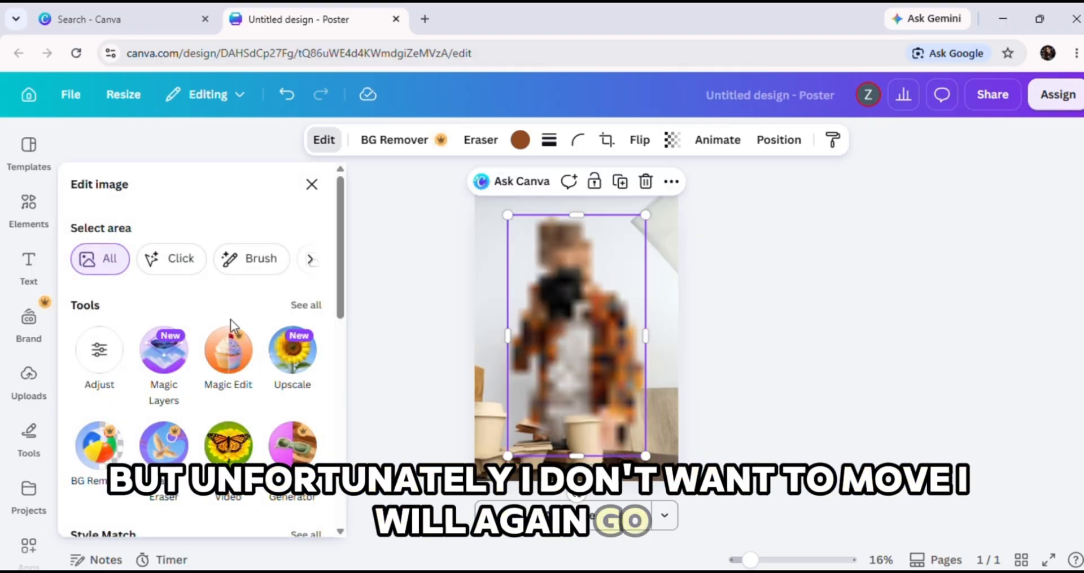
{"action": "scroll", "coordinate": [300, 304], "scroll_direction": "down", "scroll_amount": 8}
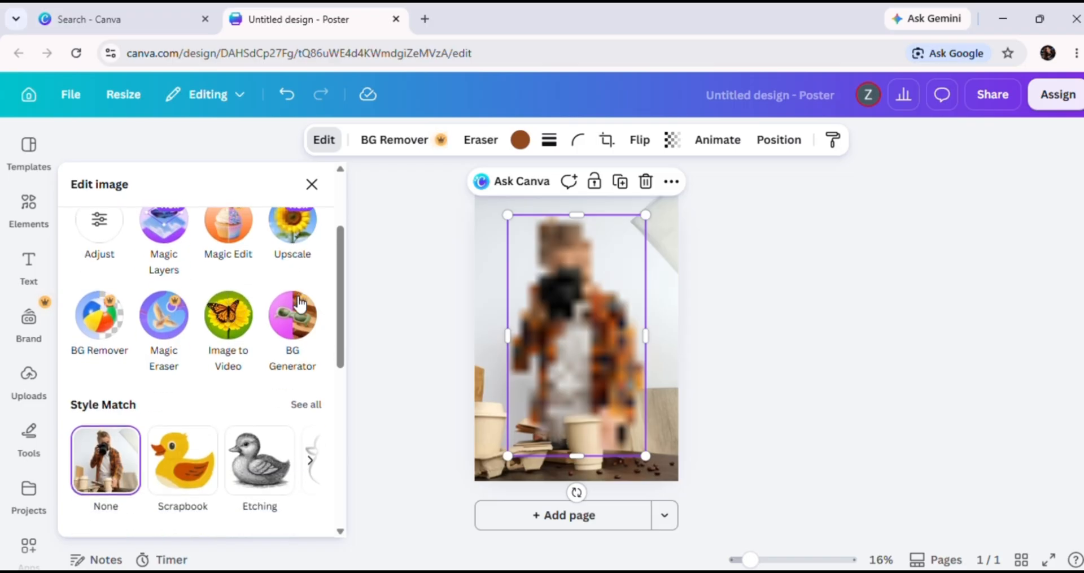
{"action": "scroll", "coordinate": [300, 303], "scroll_direction": "up", "scroll_amount": 8}
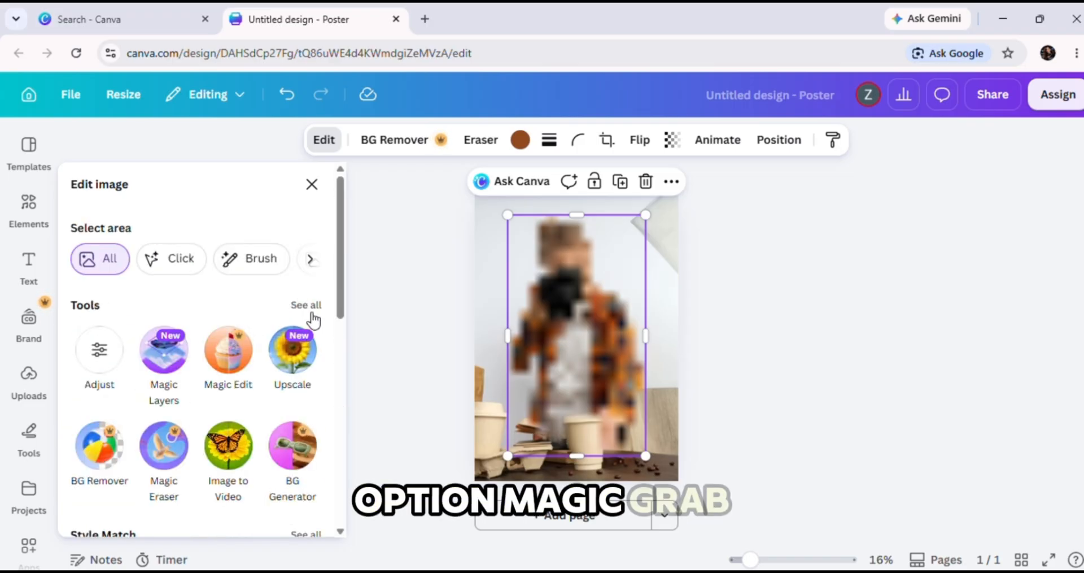
{"action": "left_click", "coordinate": [306, 305]}
{"action": "scroll", "coordinate": [196, 380], "scroll_direction": "down", "scroll_amount": 3}
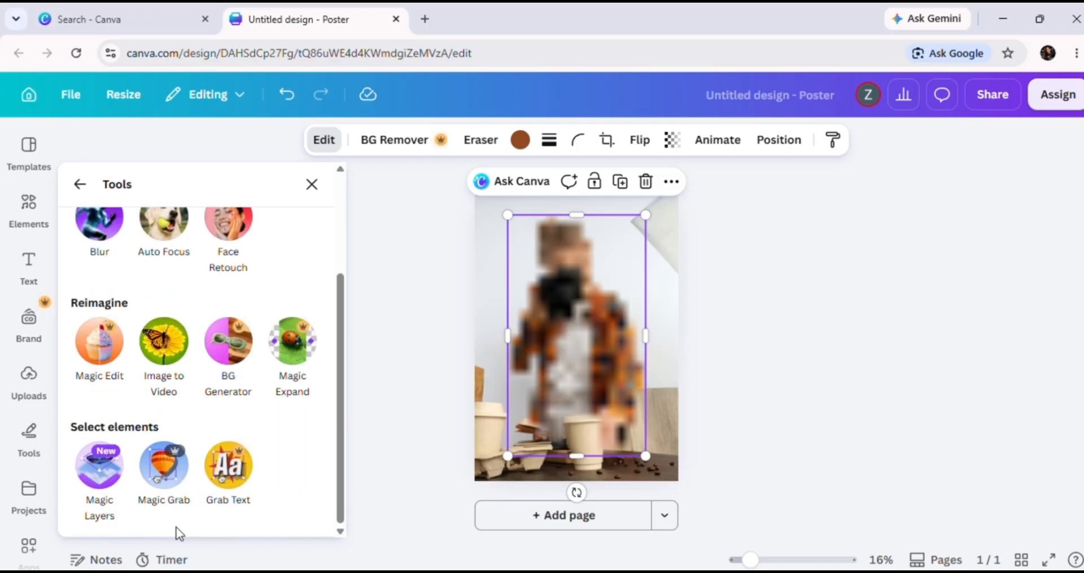
{"action": "left_click", "coordinate": [164, 465]}
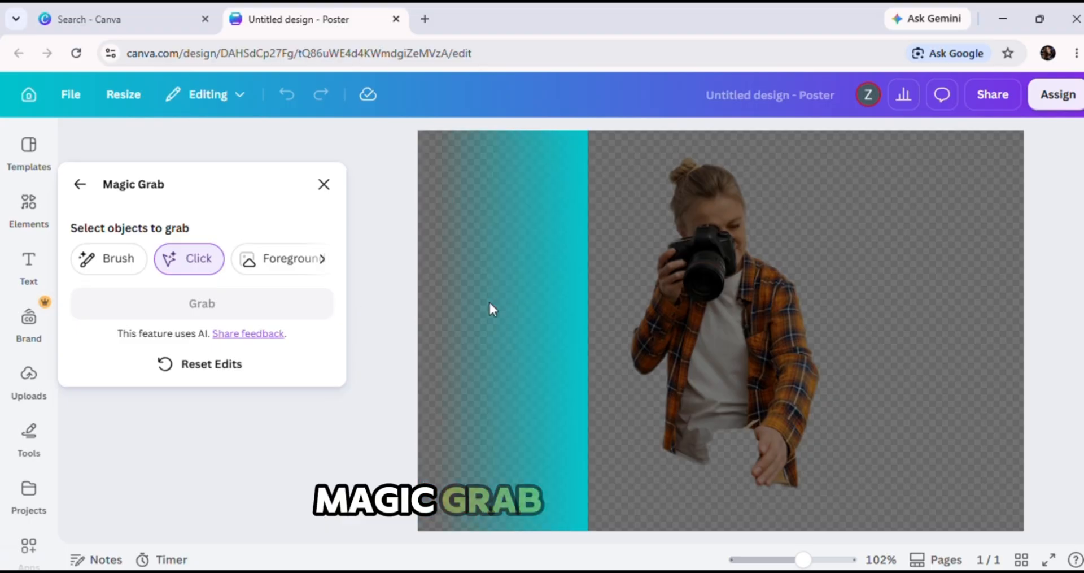
{"action": "left_click", "coordinate": [134, 261]}
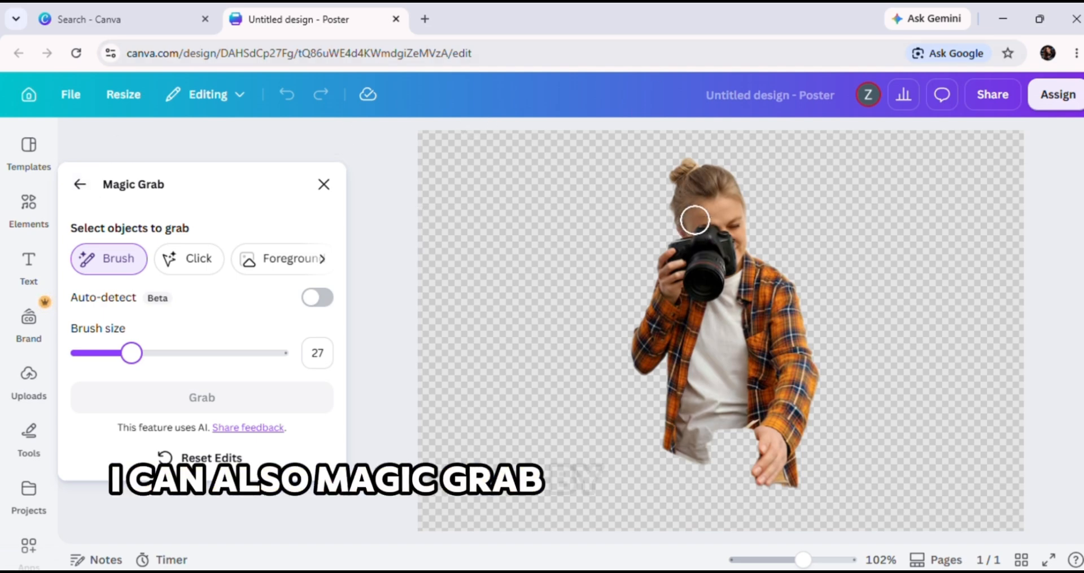
{"action": "mouse_move", "coordinate": [724, 174]}
{"action": "left_mouse_down"}
{"action": "mouse_move", "coordinate": [645, 199]}
{"action": "mouse_move", "coordinate": [782, 142]}
{"action": "mouse_move", "coordinate": [559, 266]}
{"action": "left_mouse_up"}
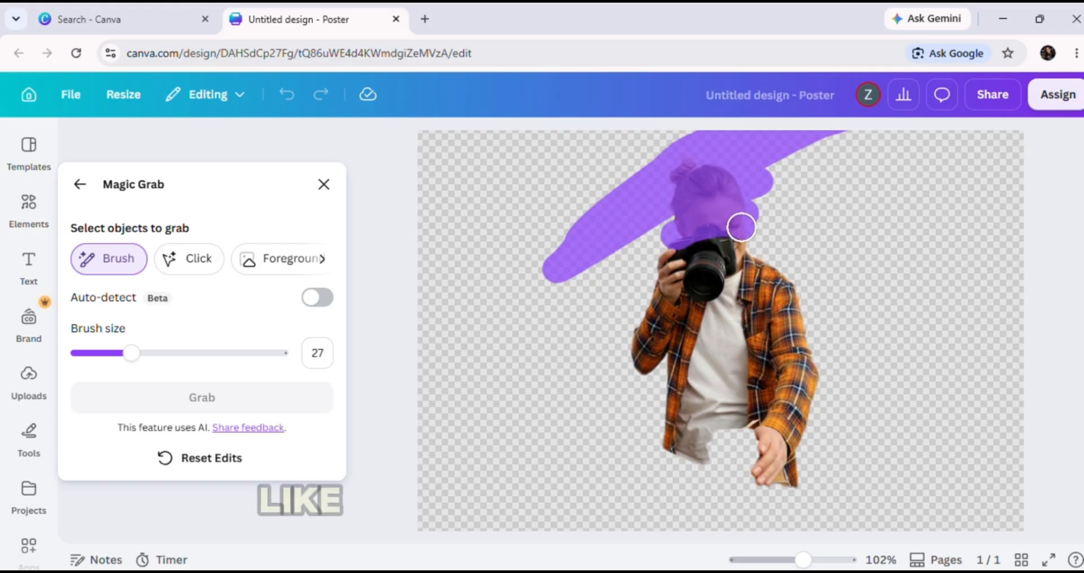
{"action": "mouse_move", "coordinate": [741, 227]}
{"action": "left_mouse_down"}
{"action": "mouse_move", "coordinate": [723, 250]}
{"action": "mouse_move", "coordinate": [750, 228]}
{"action": "mouse_move", "coordinate": [700, 247]}
{"action": "mouse_move", "coordinate": [645, 312]}
{"action": "mouse_move", "coordinate": [798, 247]}
{"action": "mouse_move", "coordinate": [726, 282]}
{"action": "mouse_move", "coordinate": [745, 270]}
{"action": "mouse_move", "coordinate": [621, 368]}
{"action": "left_mouse_up"}
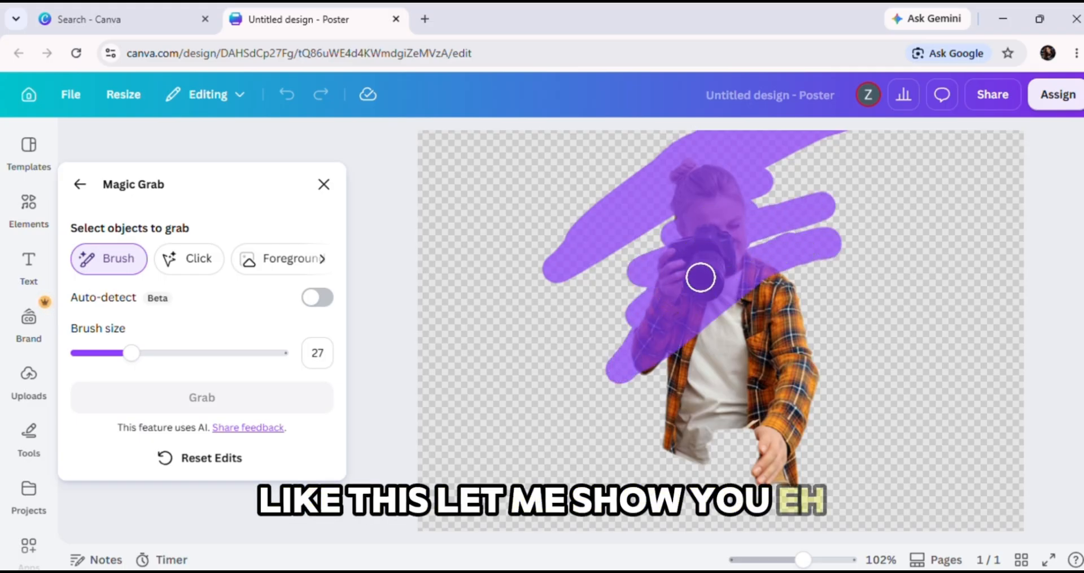
{"action": "left_click_drag", "start_coordinate": [700, 277], "coordinate": [717, 264]}
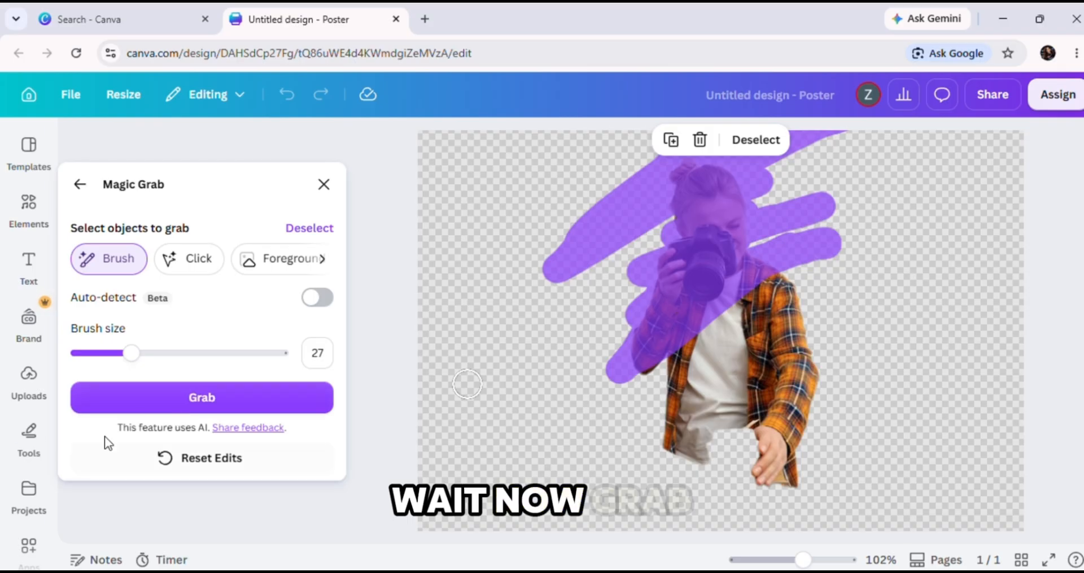
{"action": "left_click", "coordinate": [157, 398]}
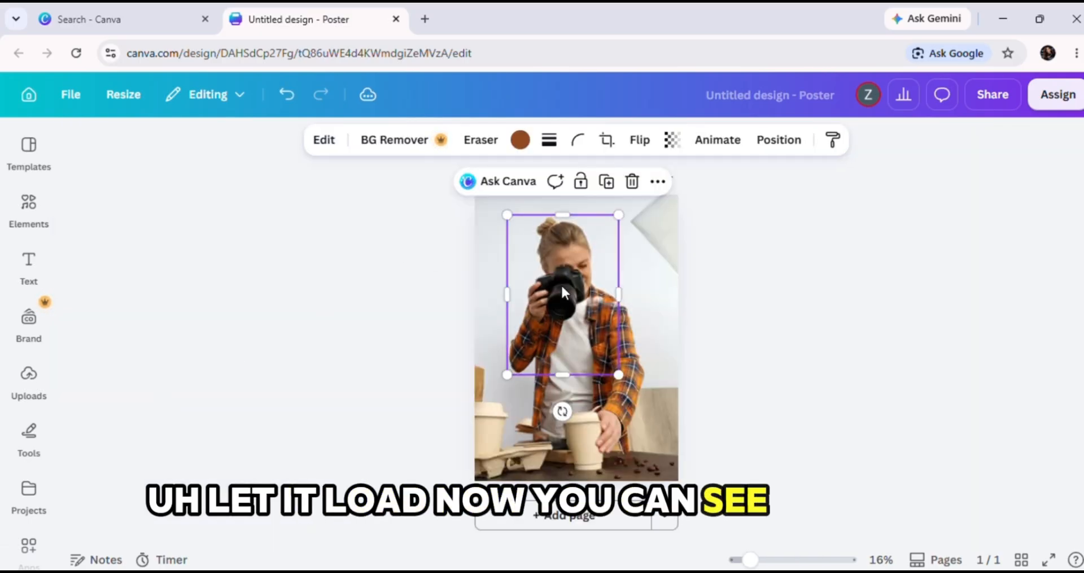
{"action": "left_click_drag", "start_coordinate": [562, 287], "coordinate": [558, 283]}
{"action": "left_click", "coordinate": [861, 289]}
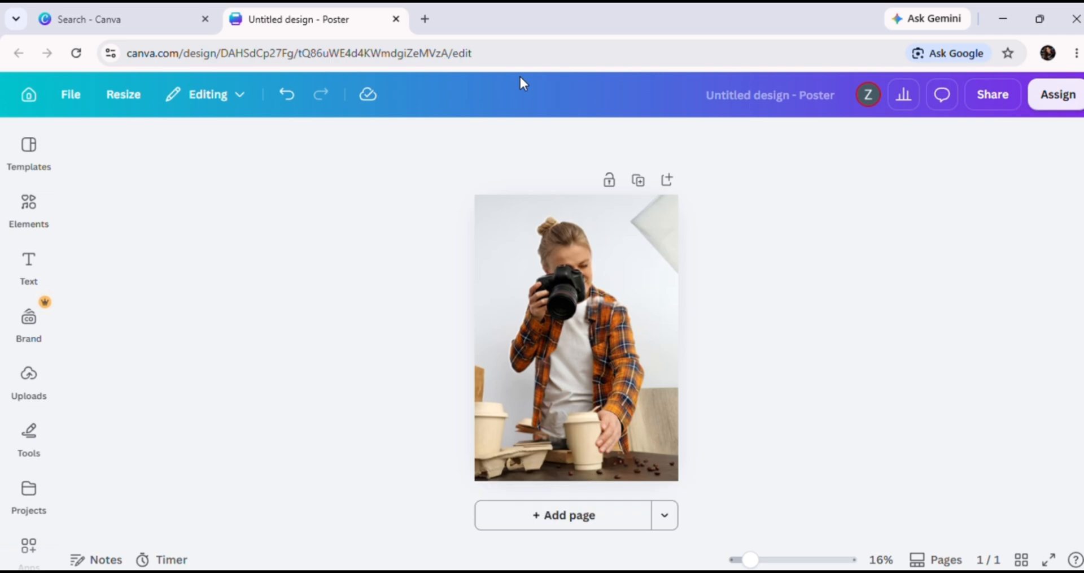
Recolor the grabbed upper piece and the remaining photographer cut-out with the red from the IIUI Schools palette
{"action": "left_click", "coordinate": [550, 301]}
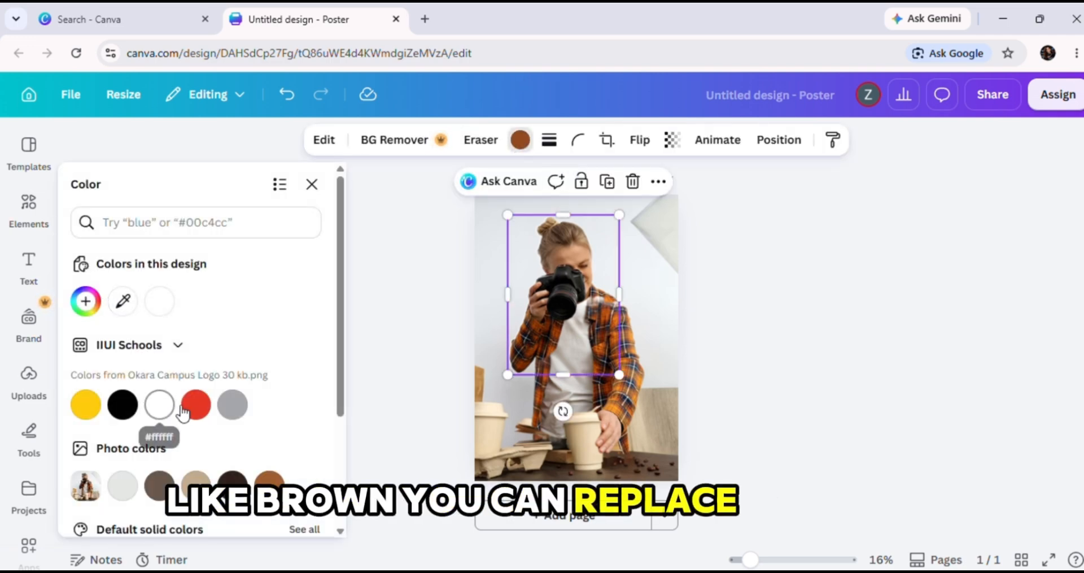
{"action": "left_click", "coordinate": [192, 406]}
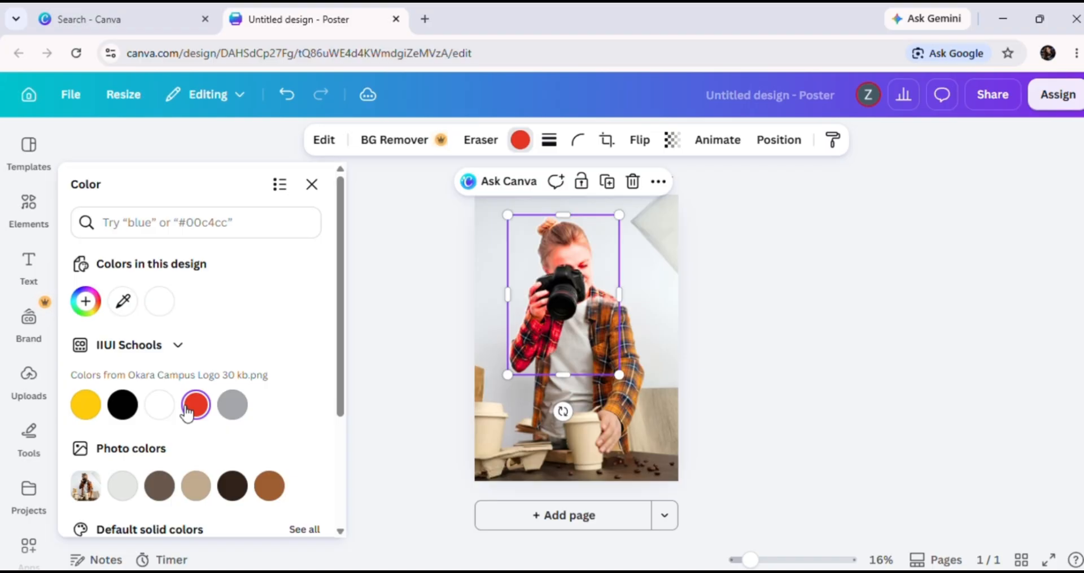
{"action": "left_click", "coordinate": [622, 391]}
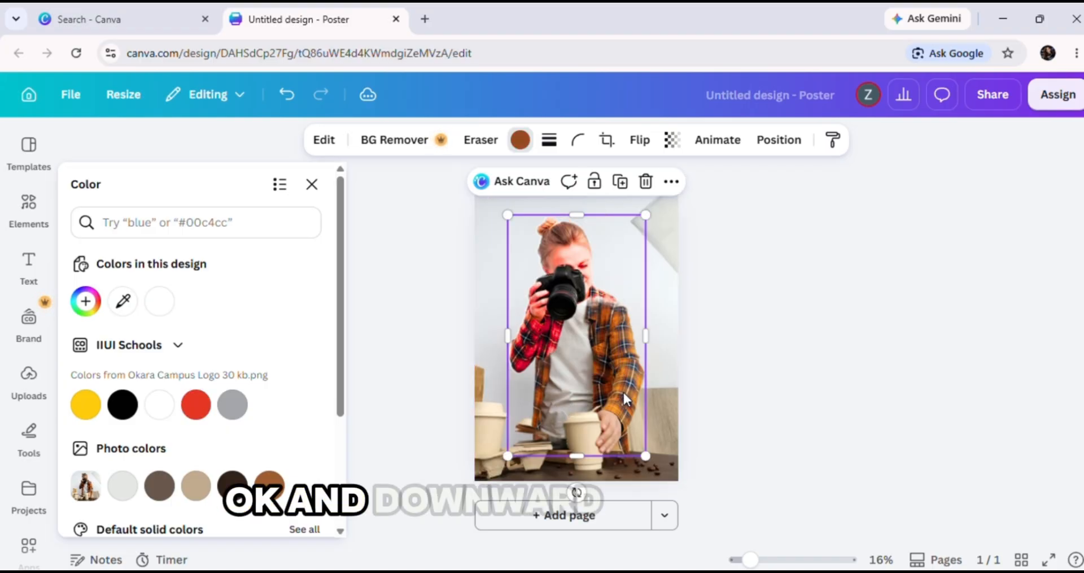
{"action": "left_click", "coordinate": [207, 405]}
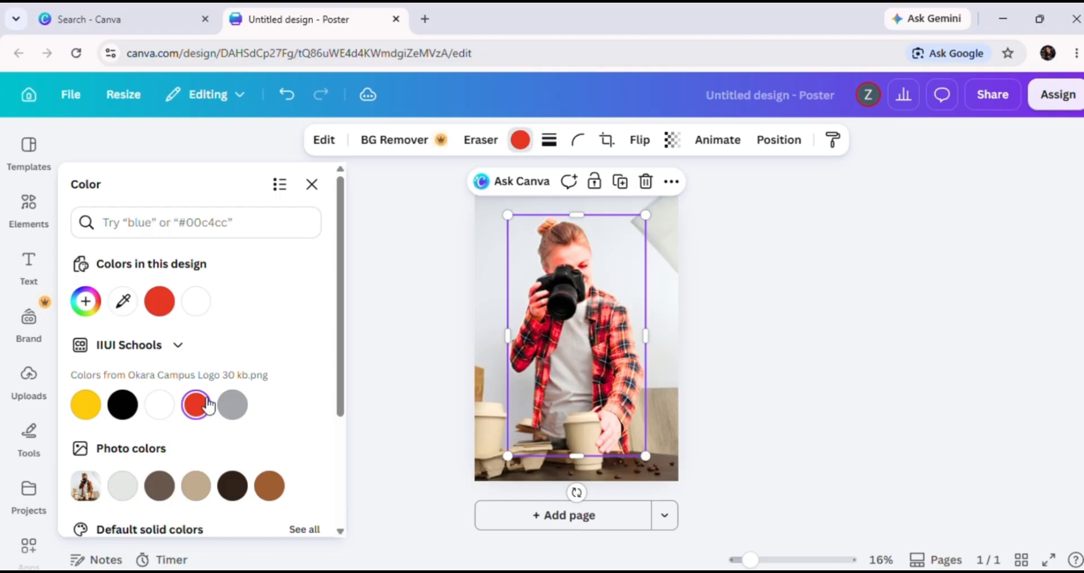
{"action": "left_click", "coordinate": [863, 445]}
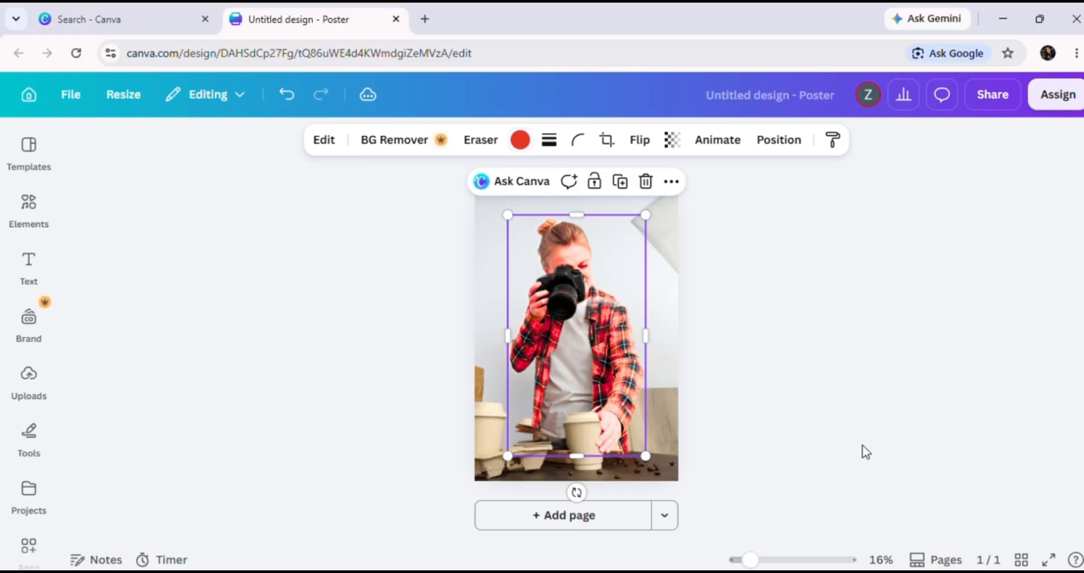
{"action": "left_click", "coordinate": [862, 445]}
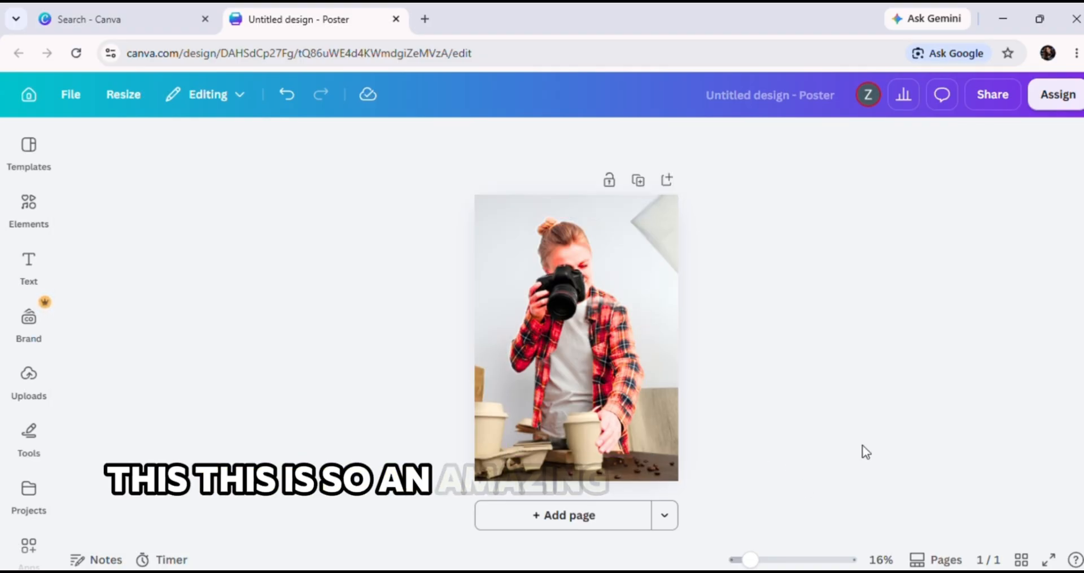